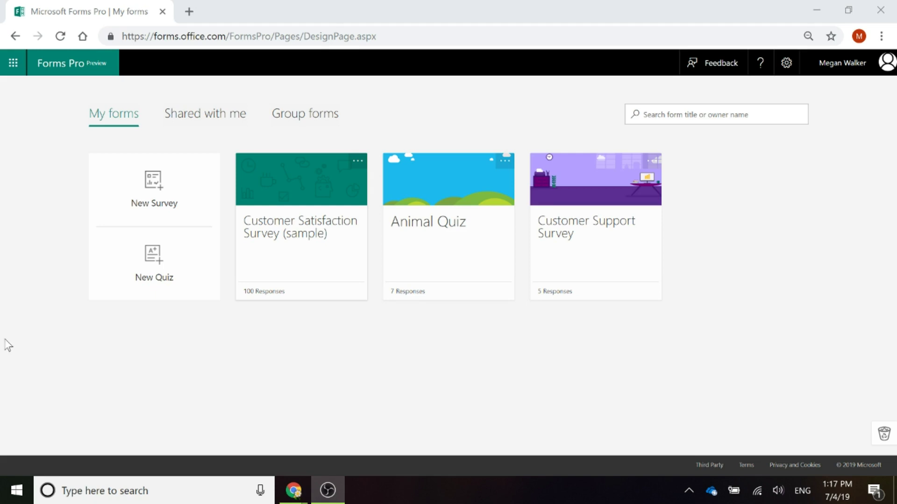
Create a blank quiz titled 'Animal Quiz Two' with the description 'Let's see how well you know animals!'.
left_click(148, 275)
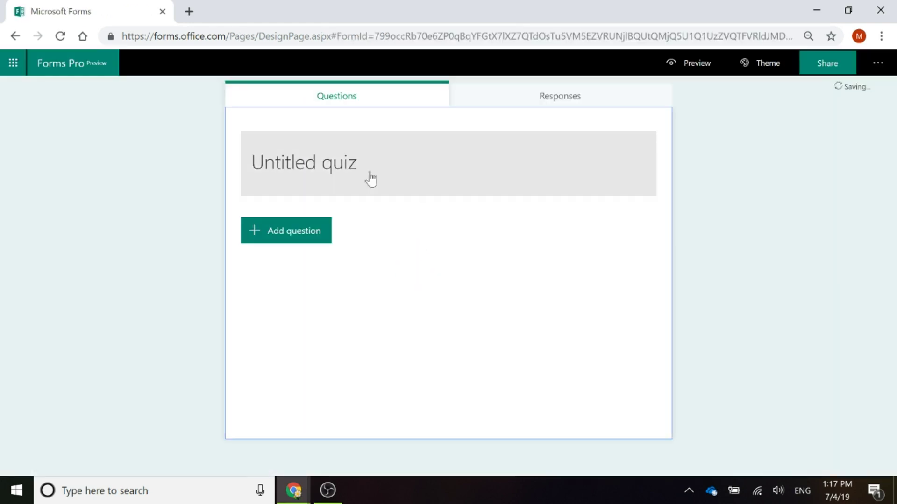
left_click(369, 167)
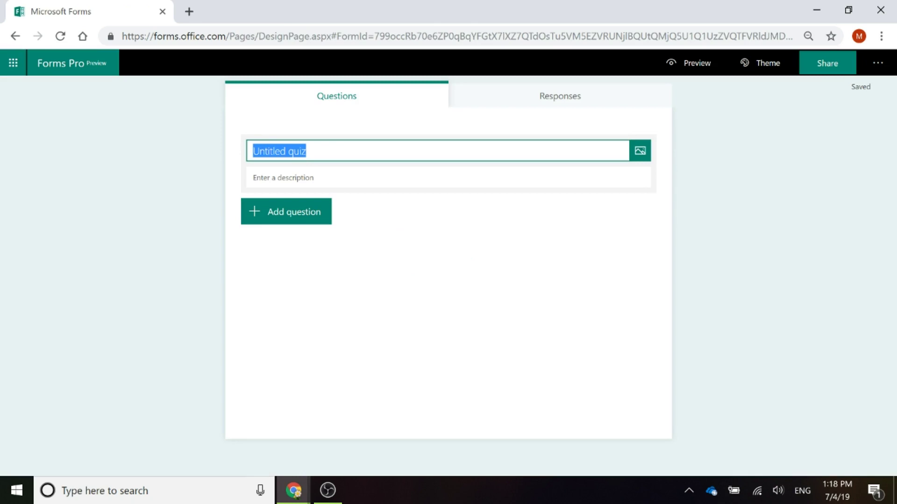
type("Animal Qu")
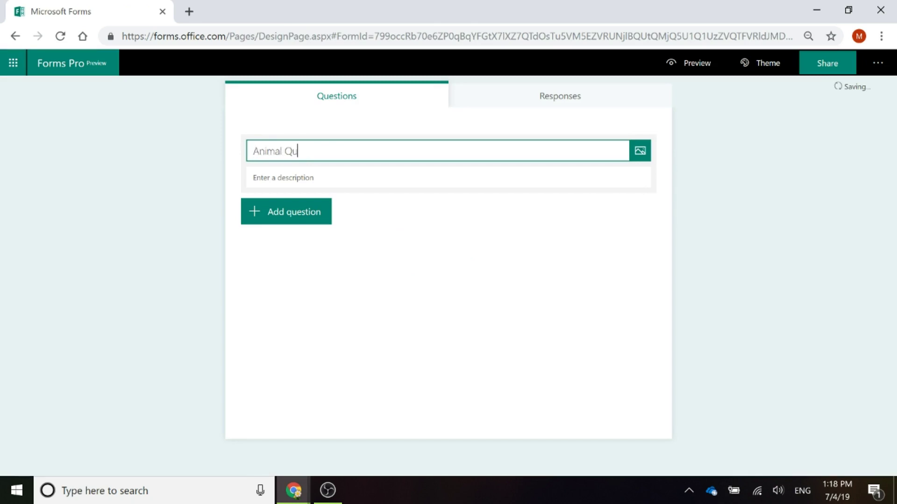
type("iz Two")
key("Tab")
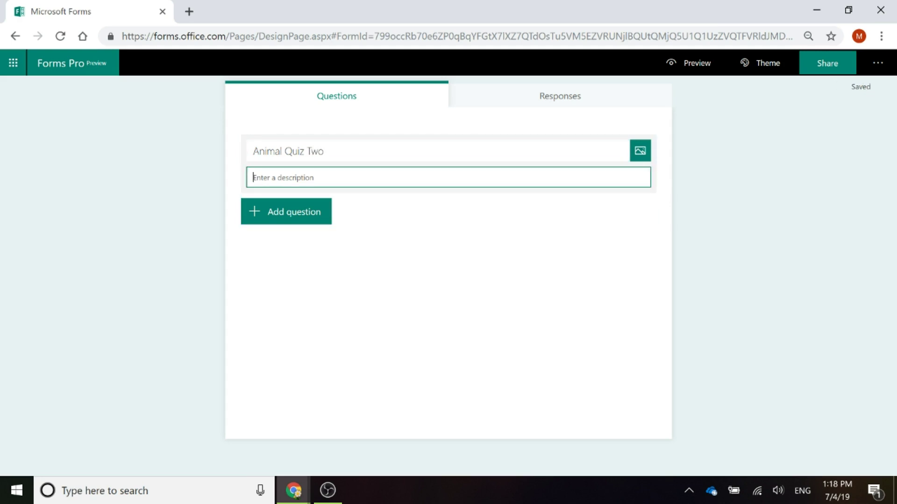
type("Let's see how well you k")
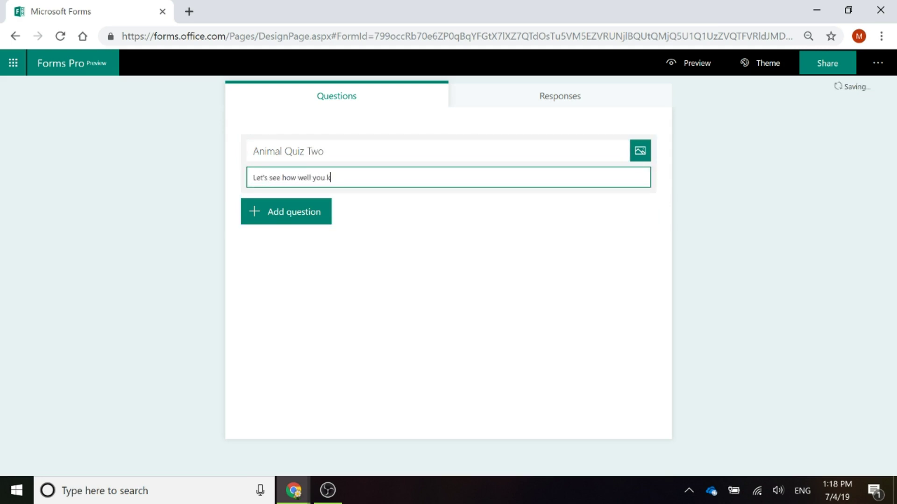
type("now animals!")
left_click(533, 268)
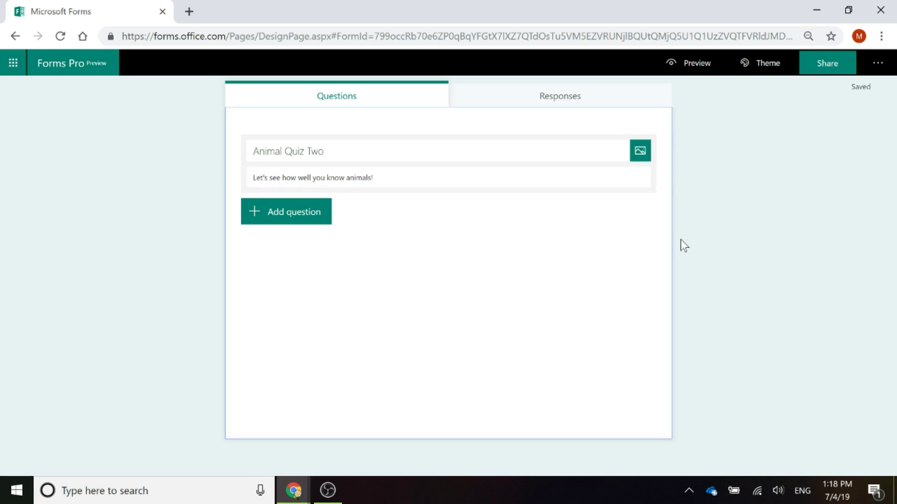
Apply the Sky theme (blue sky, clouds, green hills) to the quiz.
left_click(761, 71)
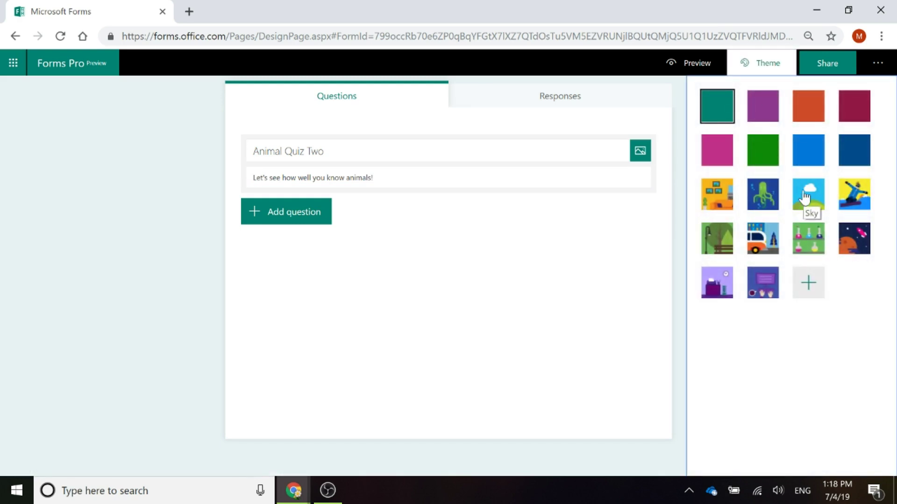
left_click(804, 197)
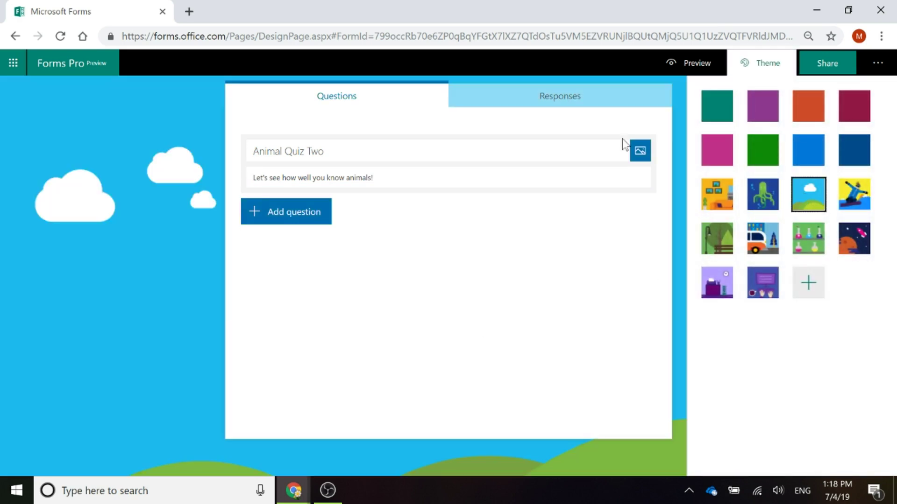
left_click(447, 253)
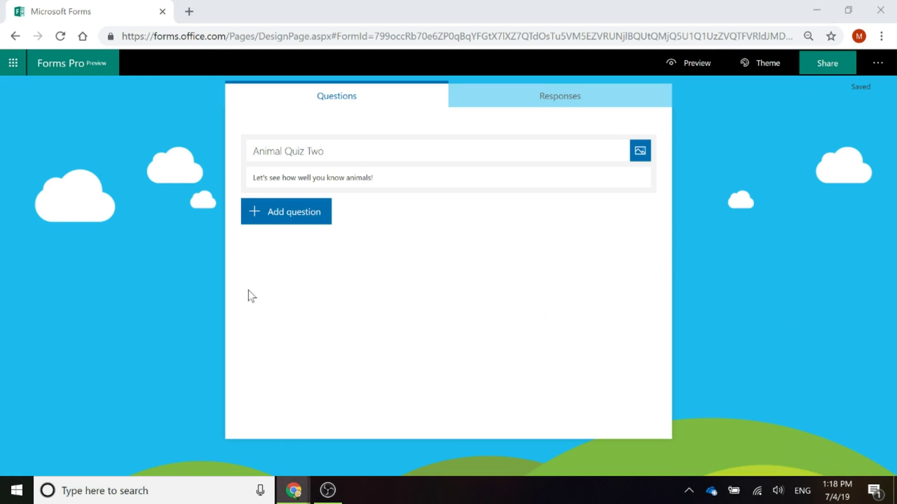
Add the multiple-choice question 'What is the biggest animal that has ever lived?', correcting 'haas' to 'has'.
left_click(304, 216)
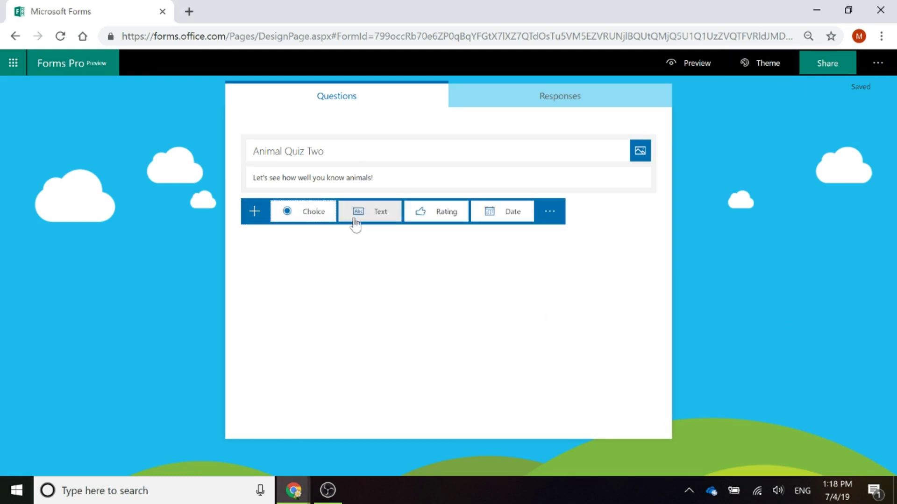
left_click(310, 222)
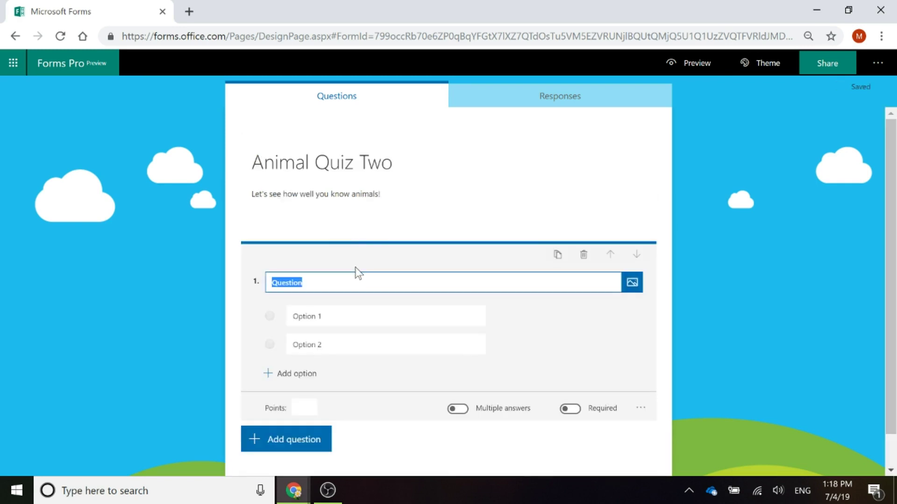
type("Wha")
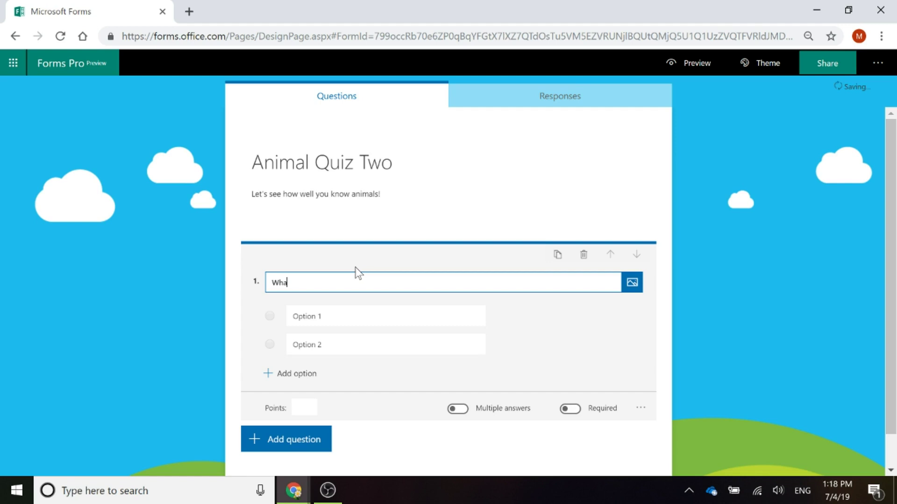
type("t is the biggest animal that li")
key("BackSpace")
key("BackSpace")
key("BackSpace")
key("BackSpace")
key("BackSpace")
type("at haas ever lived?")
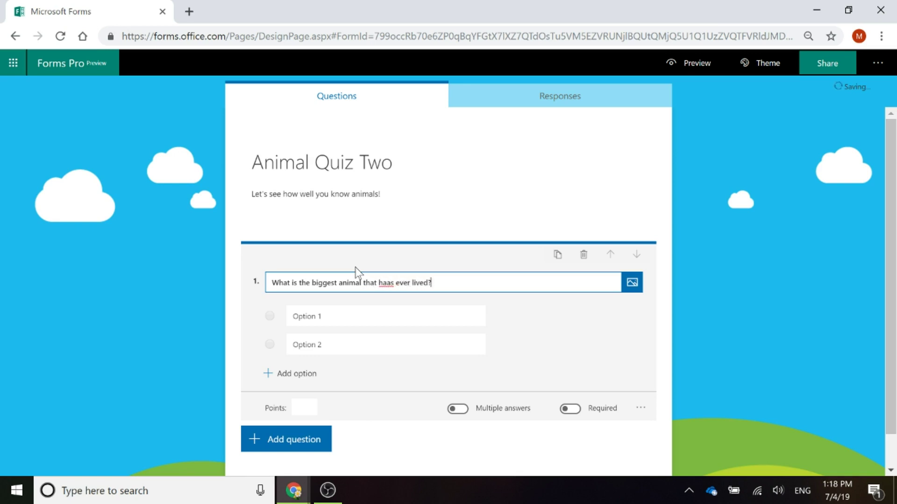
right_click(391, 283)
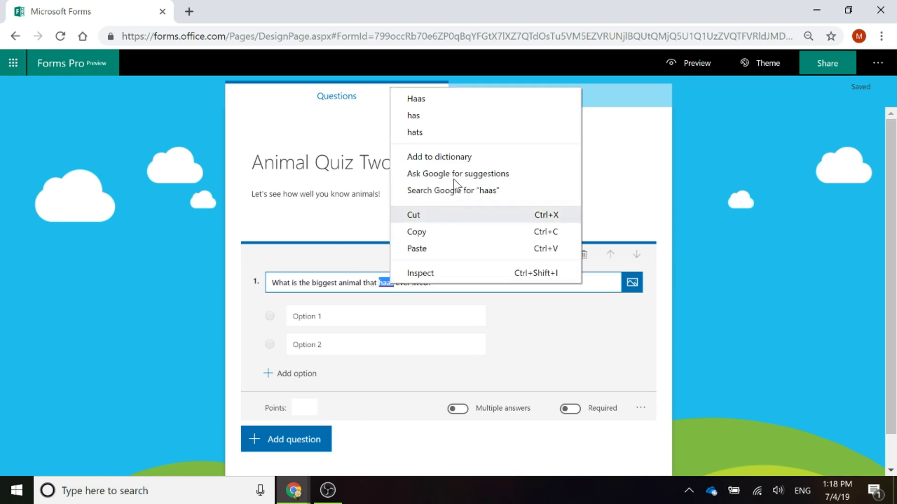
left_click(461, 114)
Fill in the answer options Blue whales, African elephant, Brontosaurus and Spinosaurus.
left_click(327, 316)
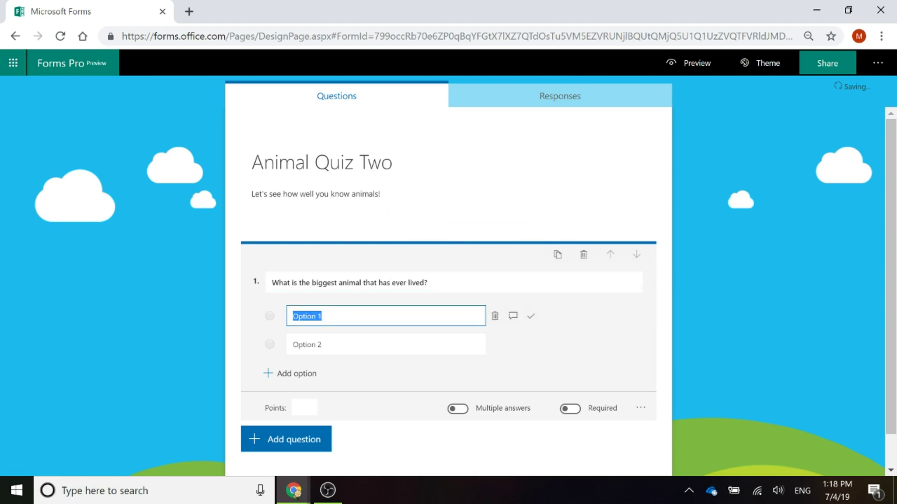
type("Blue whales")
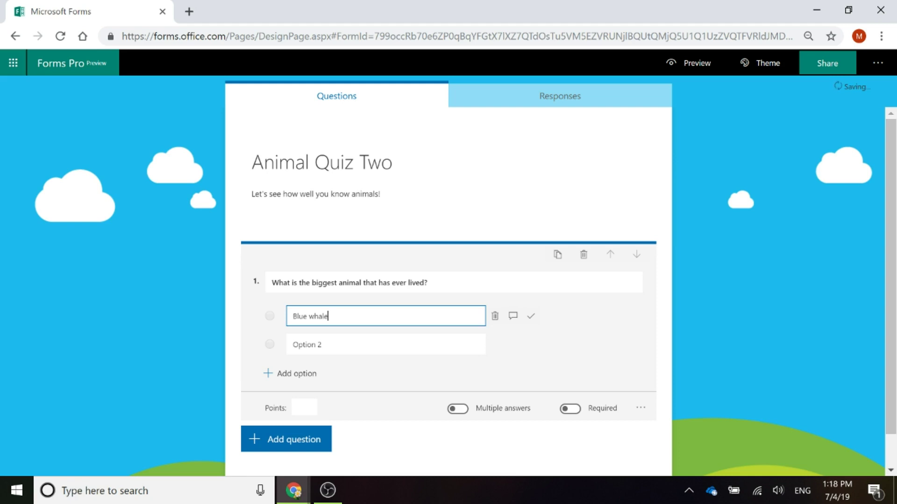
left_click(327, 345)
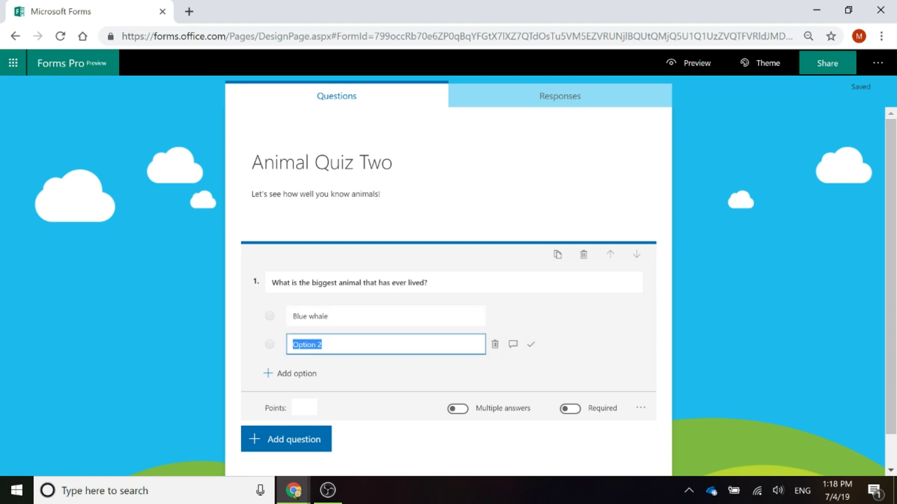
type("African elephant")
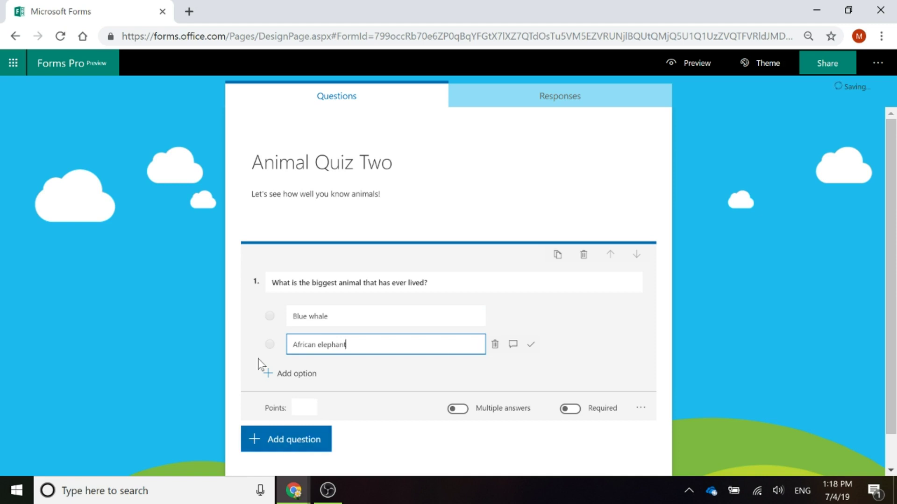
scroll(262, 367, "down", 1)
left_click(296, 339)
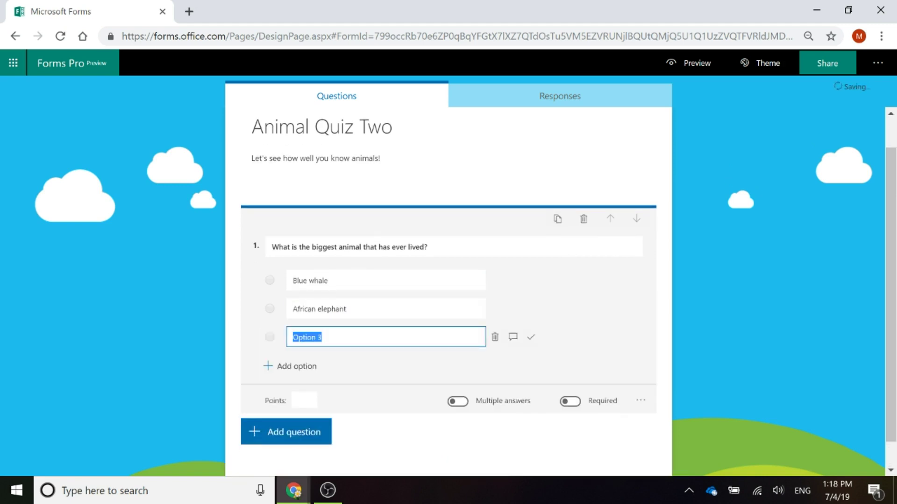
type("Brontosaurus")
left_click(294, 366)
type("S")
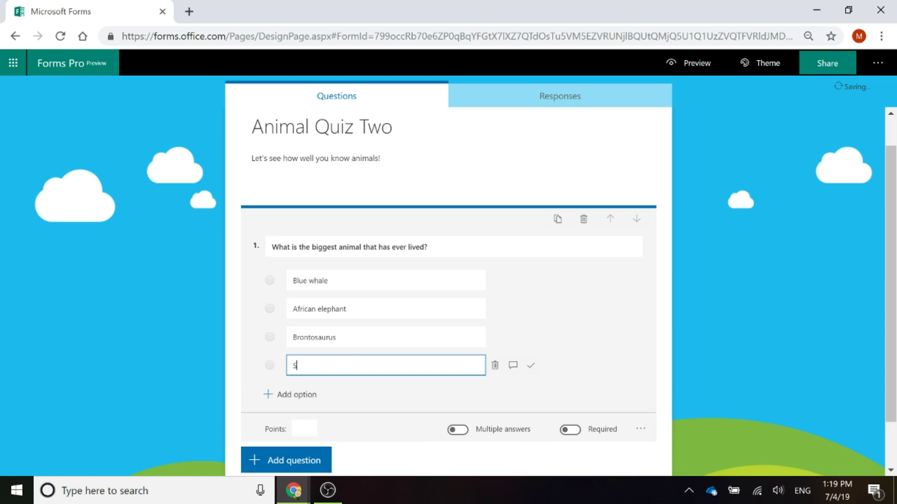
type("pinosaurus")
scroll(654, 283, "down", 2)
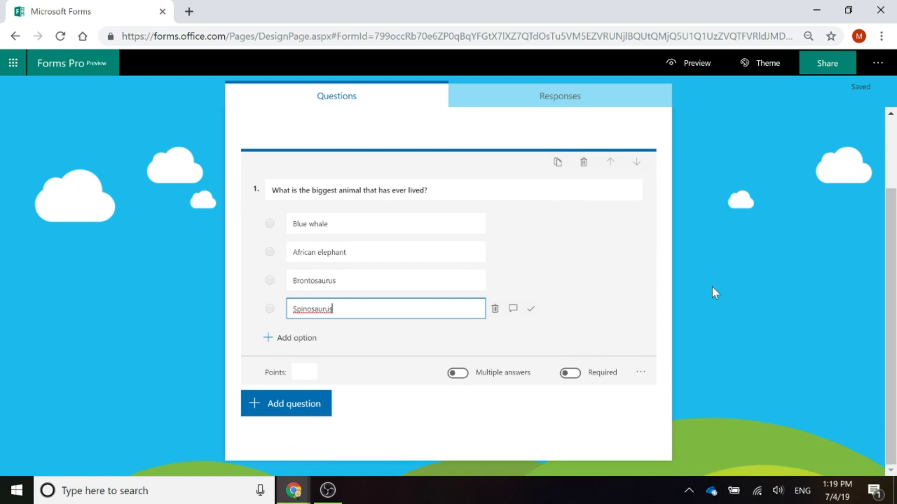
Mark Blue whale as correct and paste the blue whale explanation as its feedback.
mouse_move(593, 233)
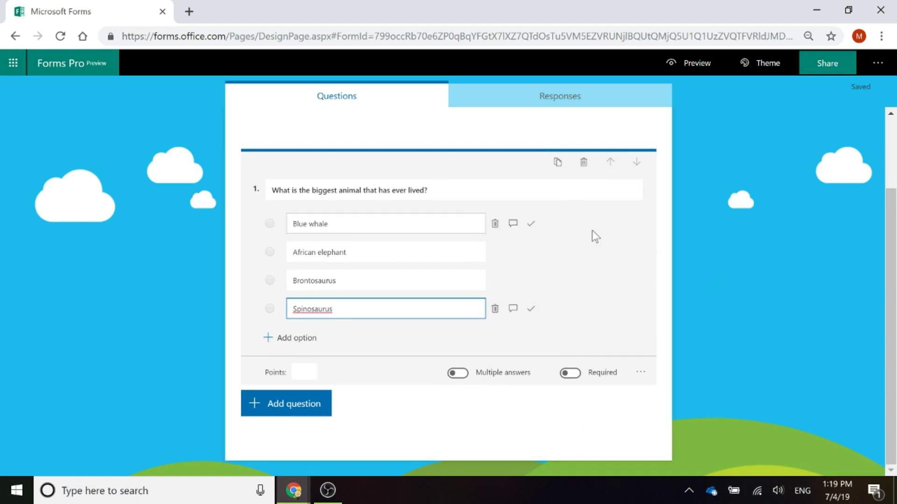
left_click(531, 224)
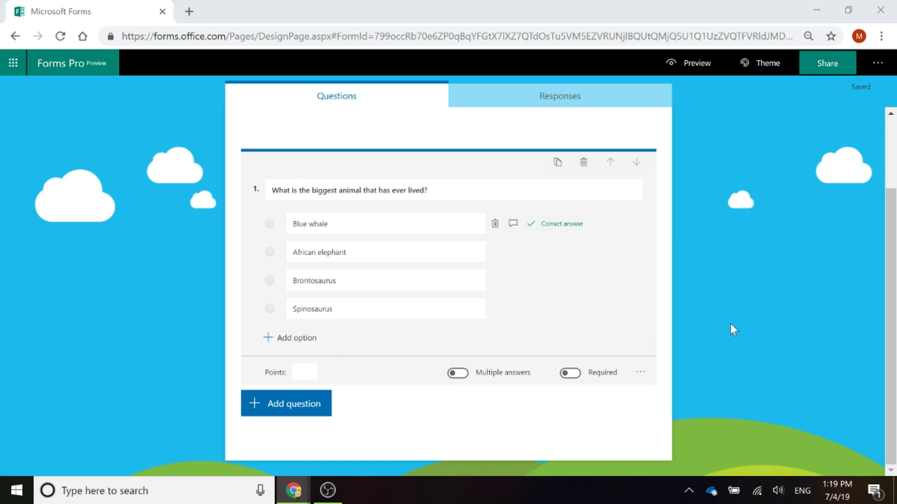
left_click(513, 224)
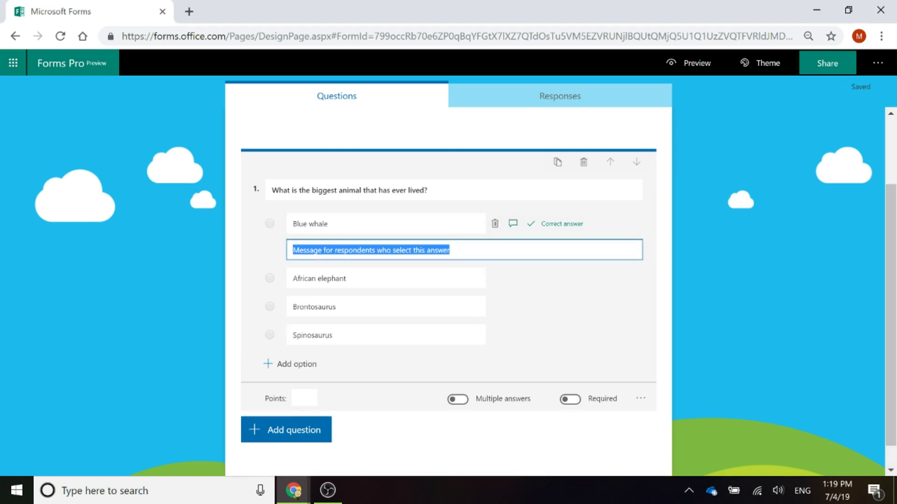
type("The blue whale is the largest animal to have lived, with recorded lengths up to 100 feet. Their average length is about 70 to 90 feet (three school buses), with an average weight of 100 to 150 tons.")
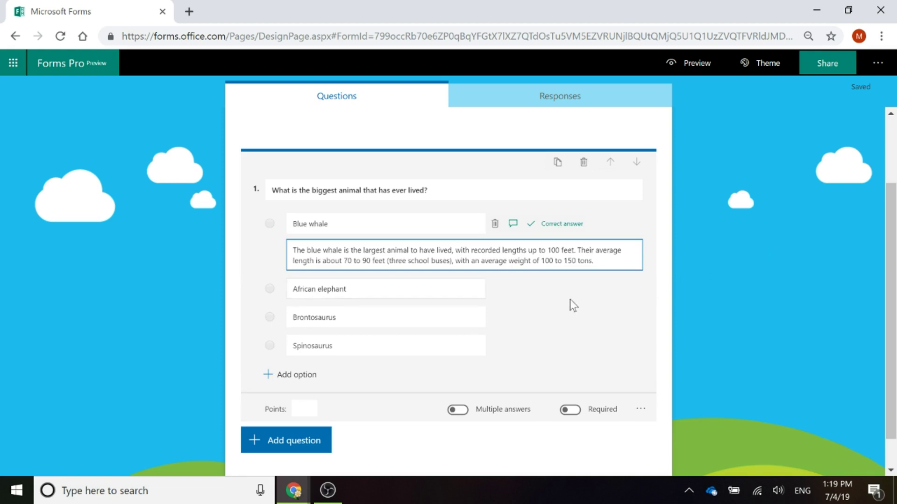
Give African elephant the feedback 'no, sorry that is incorrect', removing a stray space.
mouse_move(554, 289)
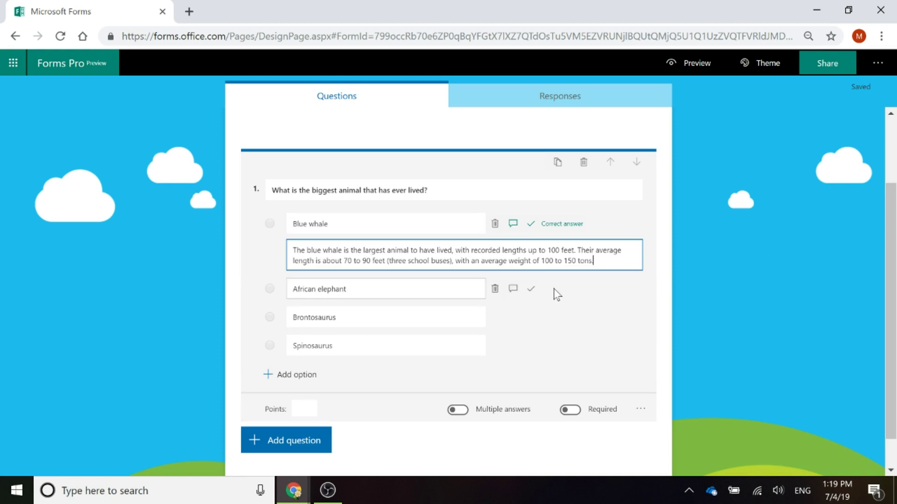
left_click(513, 289)
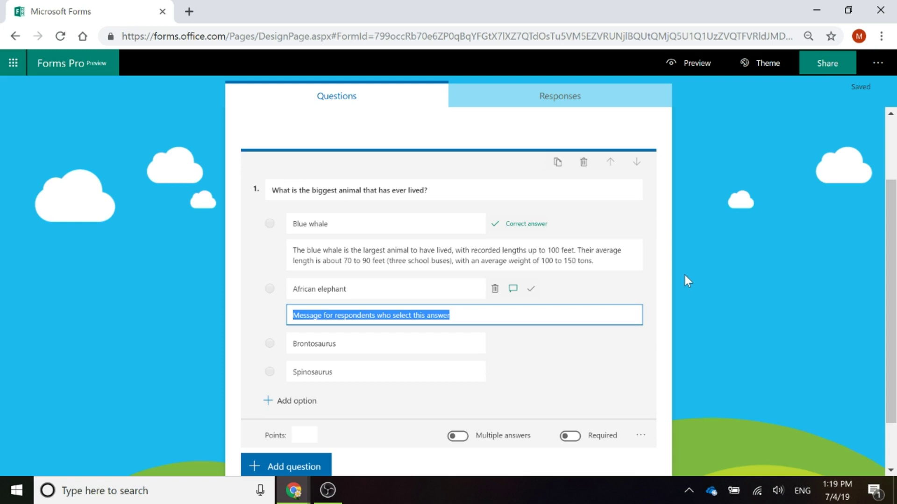
type("n")
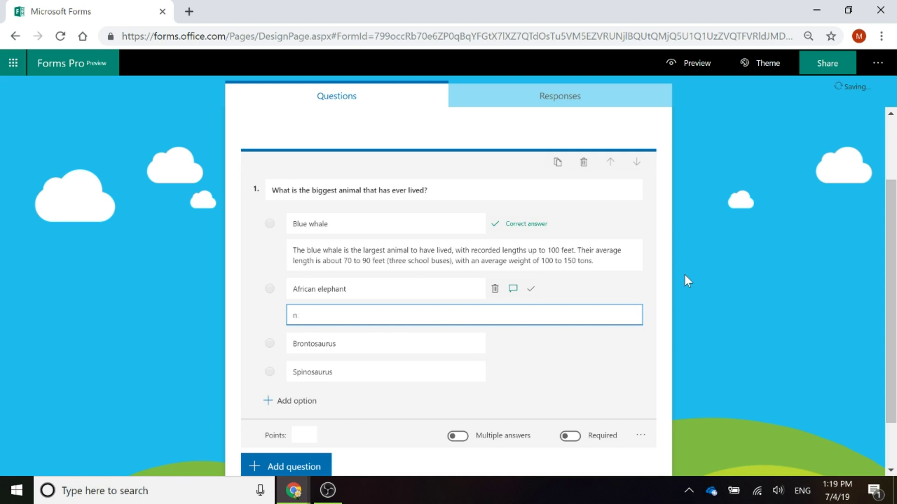
type("o, sorry that is incorrect")
left_click(327, 315)
key("BackSpace")
key("BackSpace")
left_click_drag(376, 315, 270, 315)
key("ctrl+c")
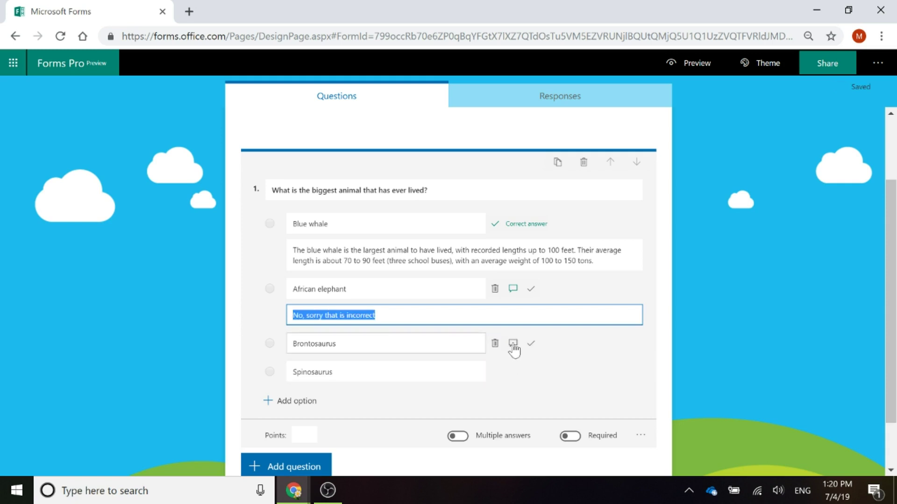
Paste the same incorrect-answer feedback into the Brontosaurus and Spinosaurus answers.
left_click(512, 343)
key("ctrl+v")
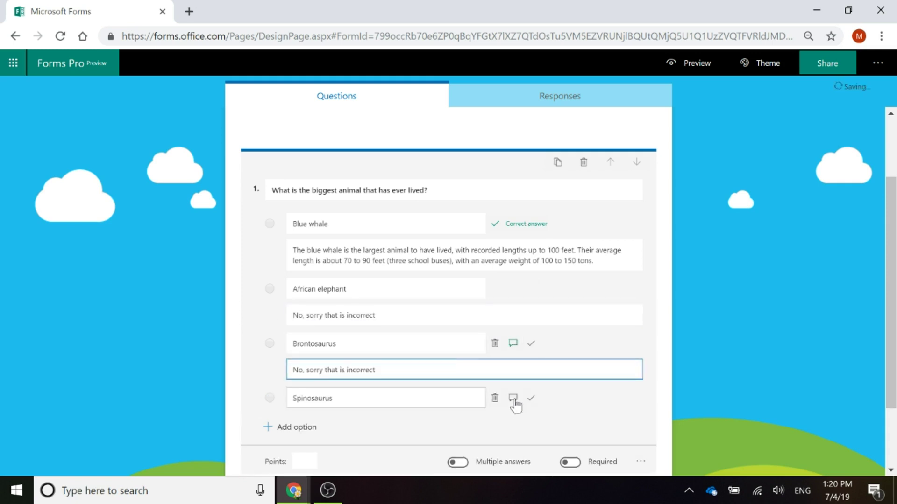
left_click(512, 398)
key("ctrl+v")
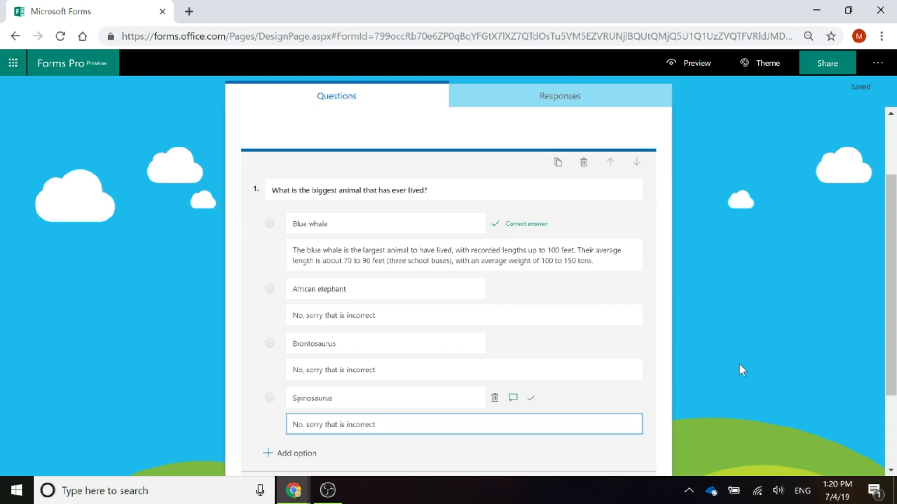
scroll(738, 362, "down", 1)
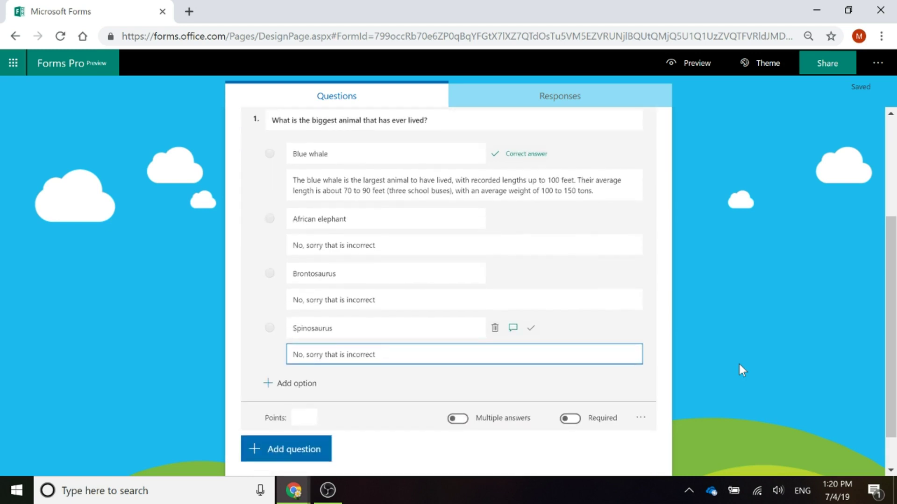
Set question 1 to 10 points and turn on Required.
left_click(304, 418)
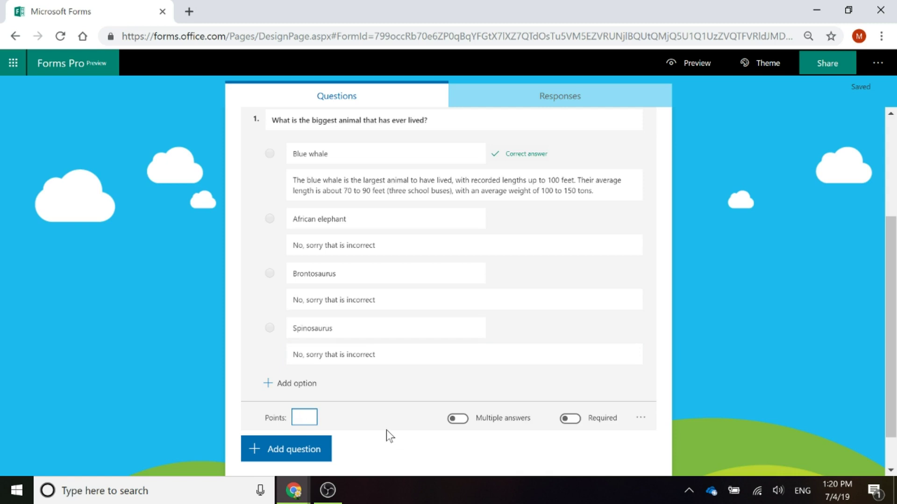
type("10")
left_click(727, 351)
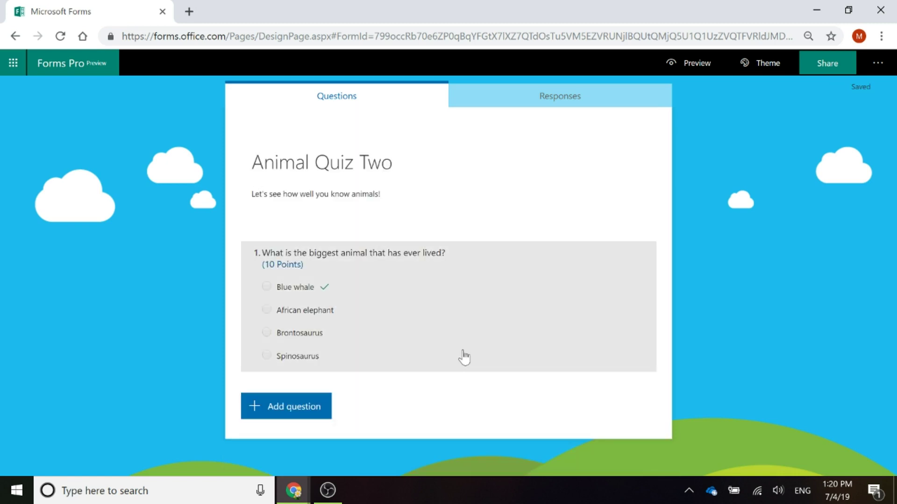
left_click(462, 356)
scroll(649, 351, "down", 2)
left_click(571, 374)
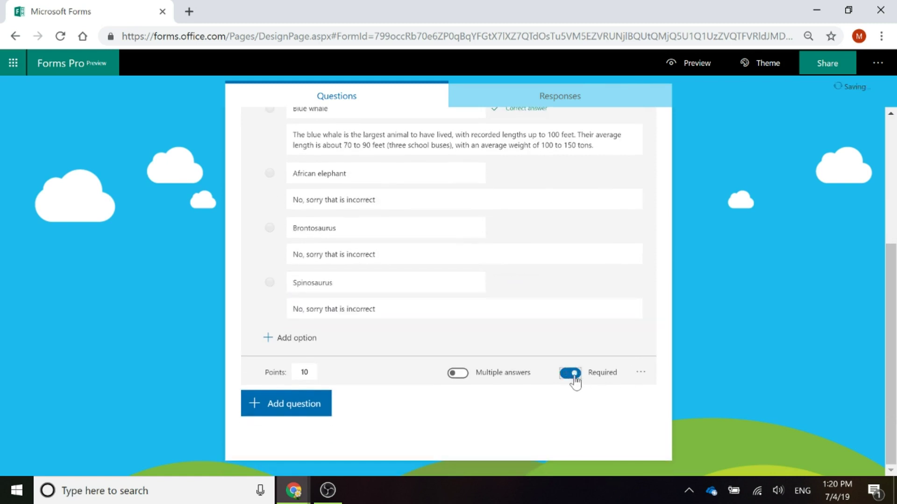
left_click(640, 373)
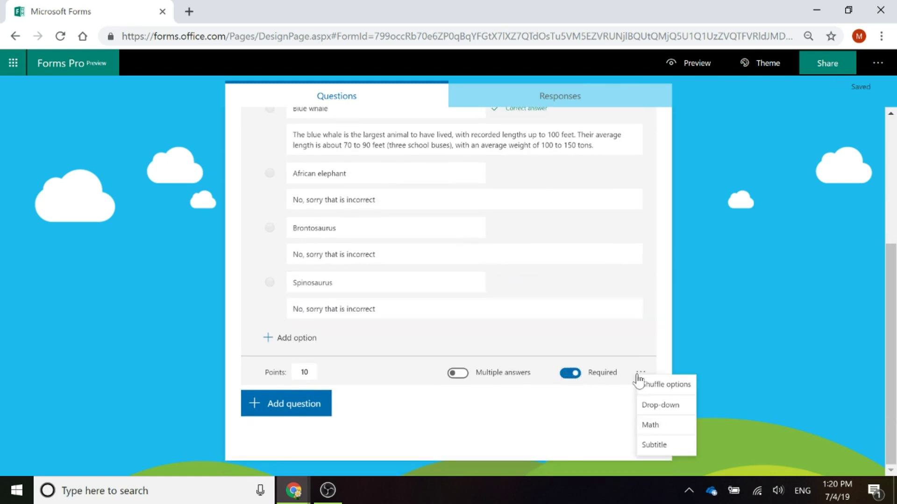
Give question 1 the subtitle 'Think hard about this question...' and collapse the question.
left_click(667, 446)
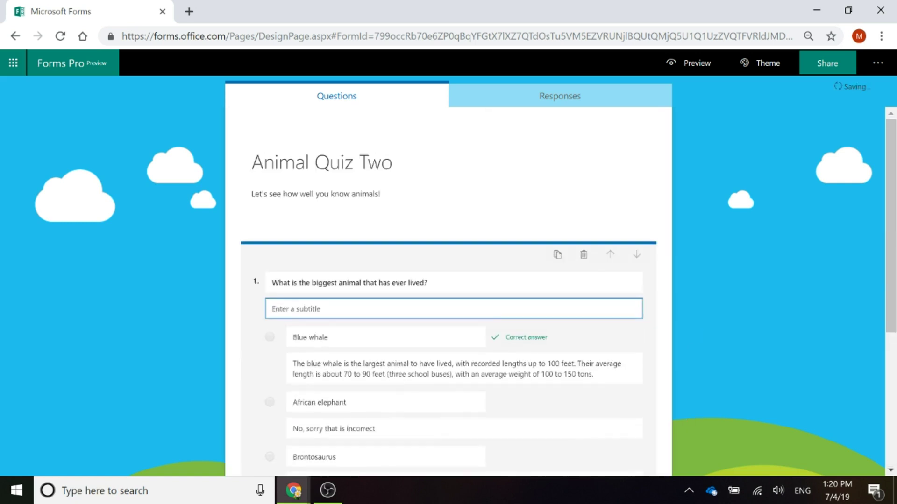
type("Think hard about this question...")
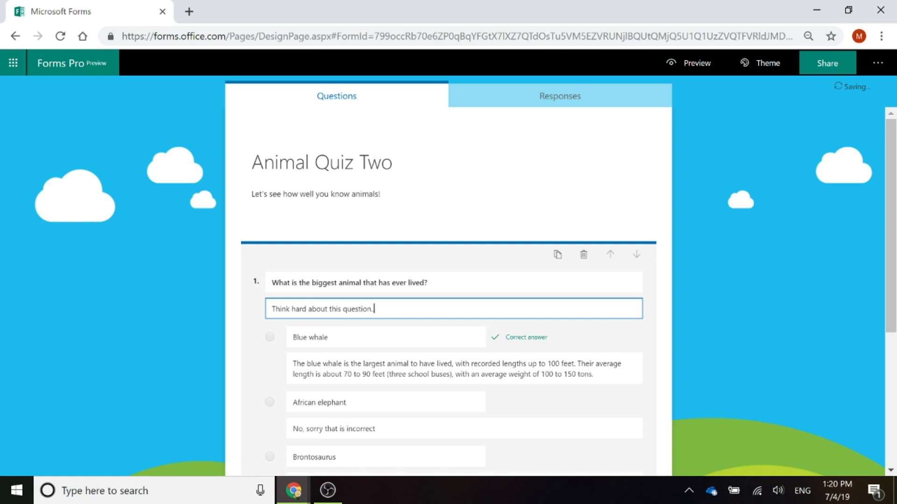
left_click(715, 304)
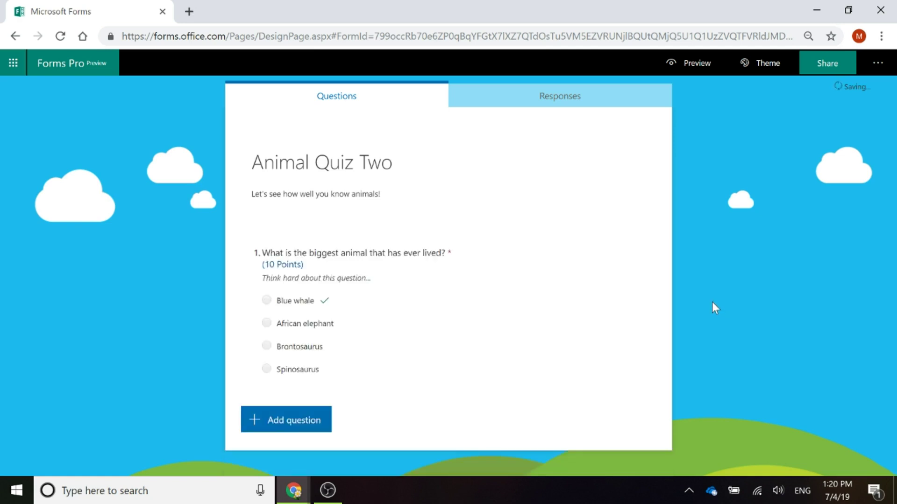
Add multiple-choice question 2, 'What animal lives the longest?'.
left_click(316, 423)
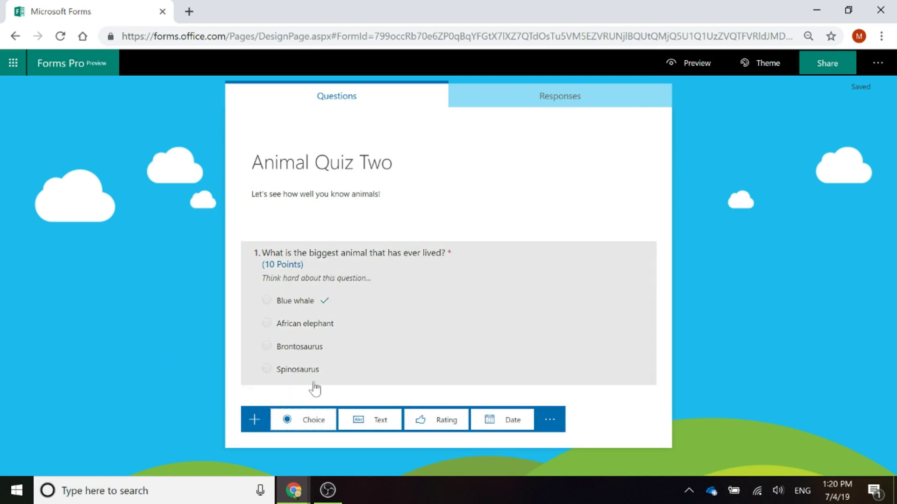
left_click(301, 422)
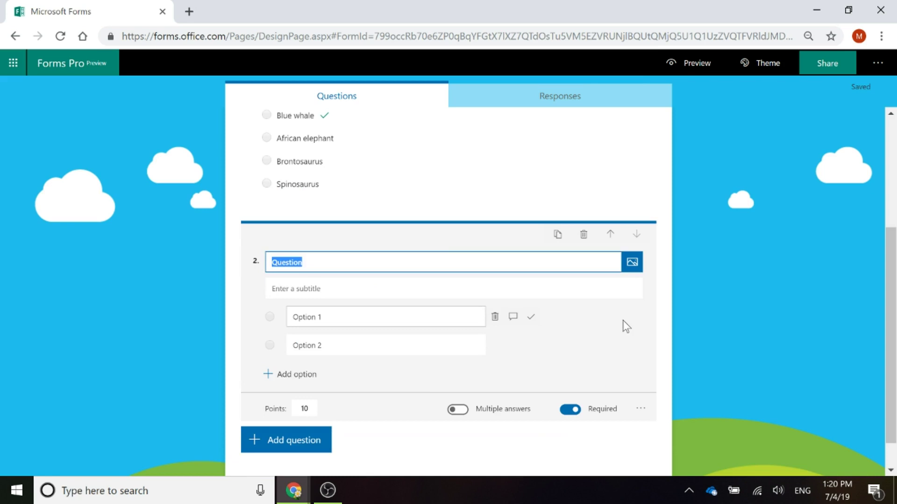
type("What anma")
key("BackSpace")
key("BackSpace")
type("imal i")
type("ives the longest")
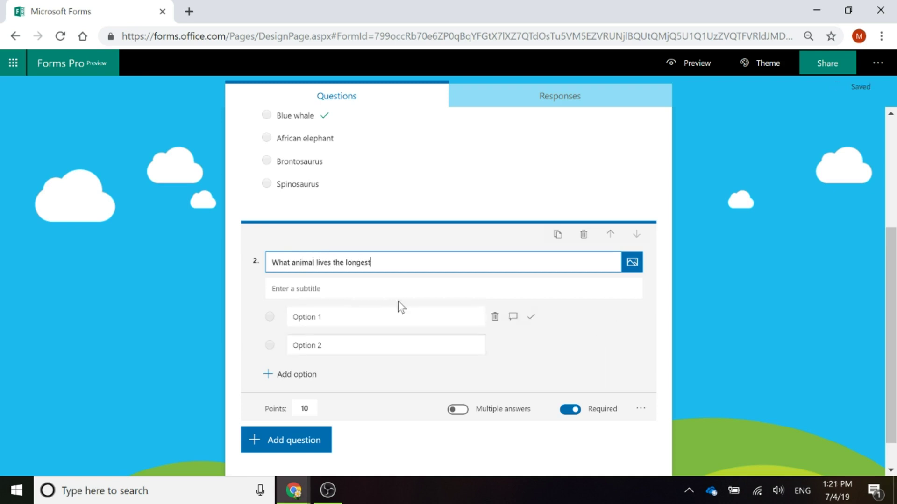
type("?")
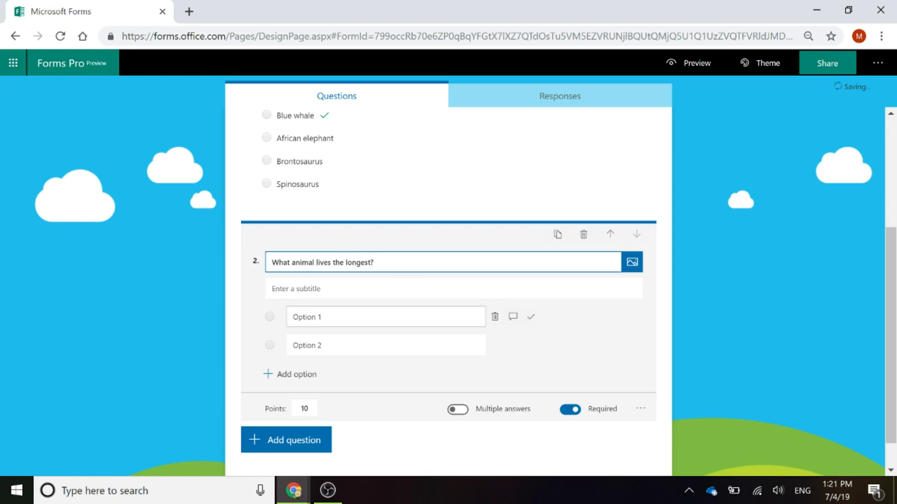
Enter the options Ocean quahog (clam), Red sea urchin, Galapagos tortoise and Rougheye rockfish.
left_click(327, 317)
type("O")
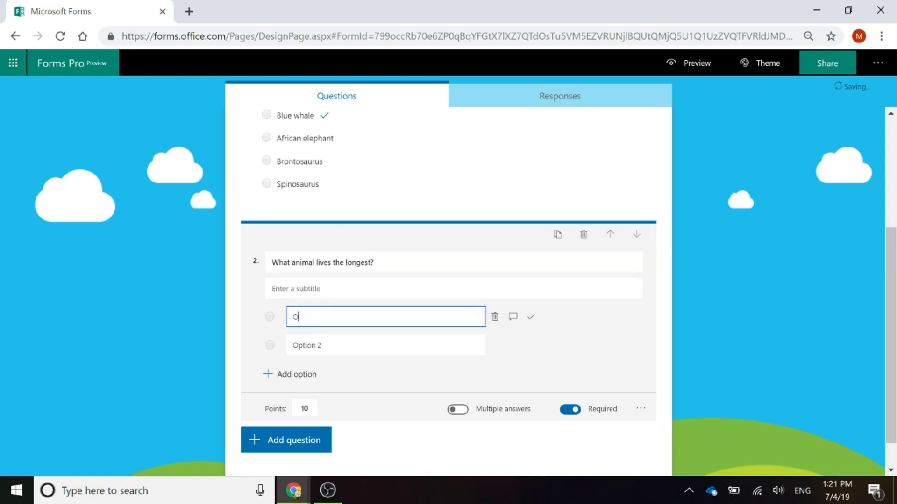
type("cean quahog (clam)")
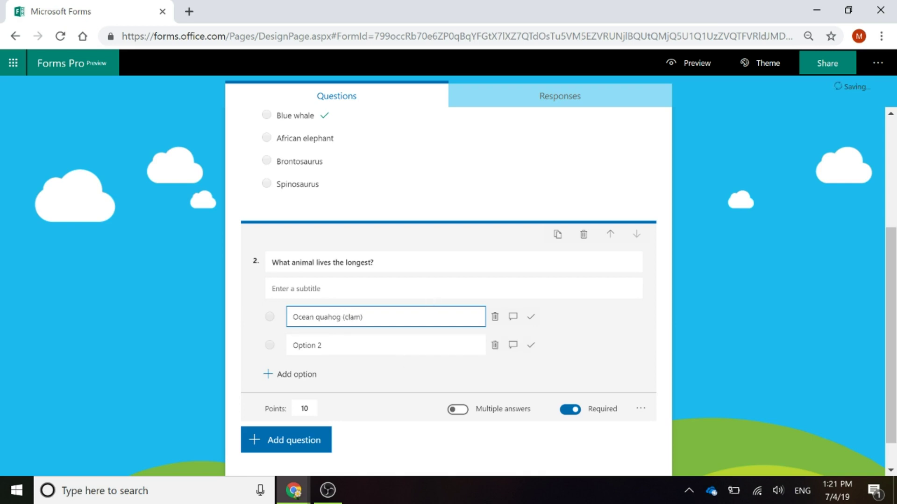
left_click(386, 346)
type("Red")
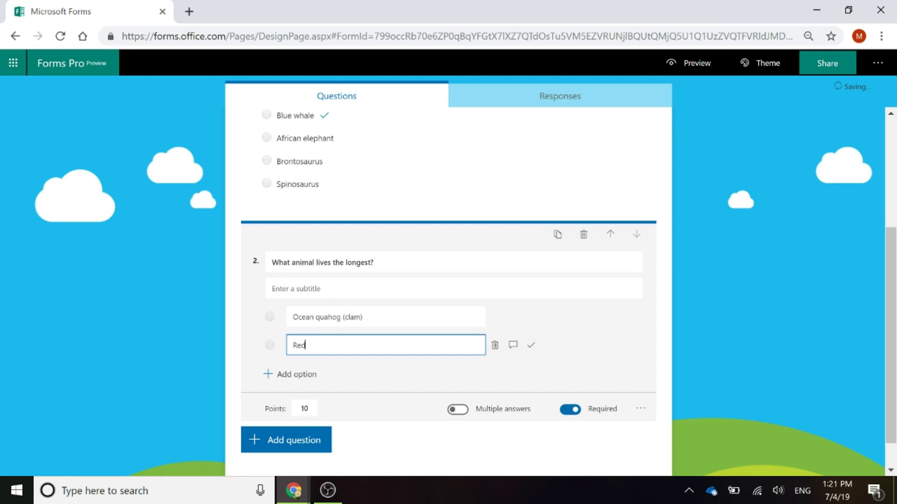
type(" sea urchin")
left_click(303, 375)
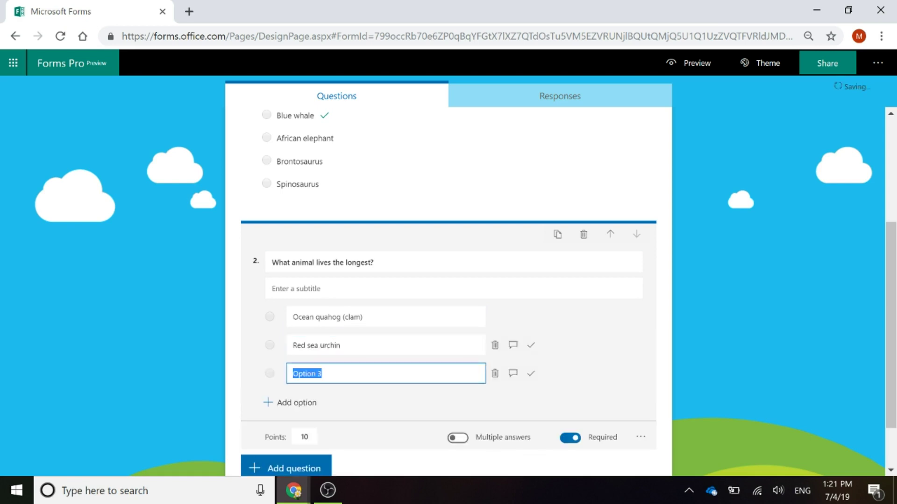
type("G")
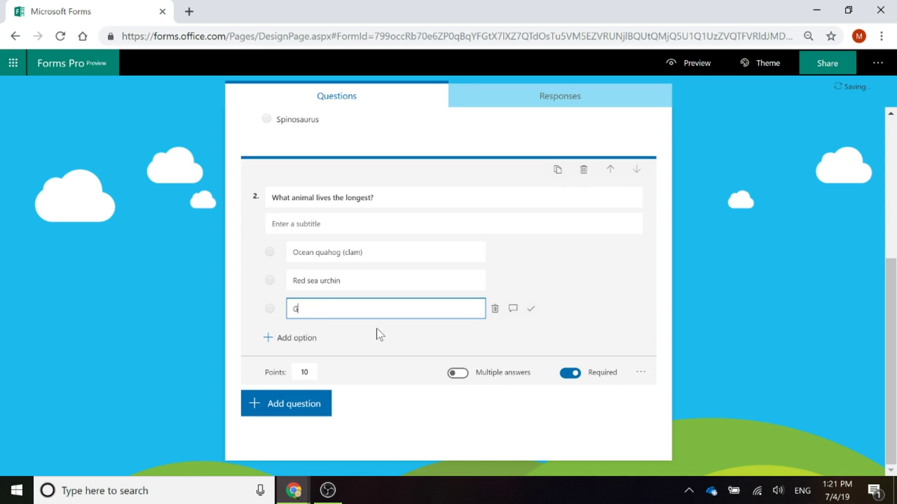
type("alapagos tortois")
left_click(282, 339)
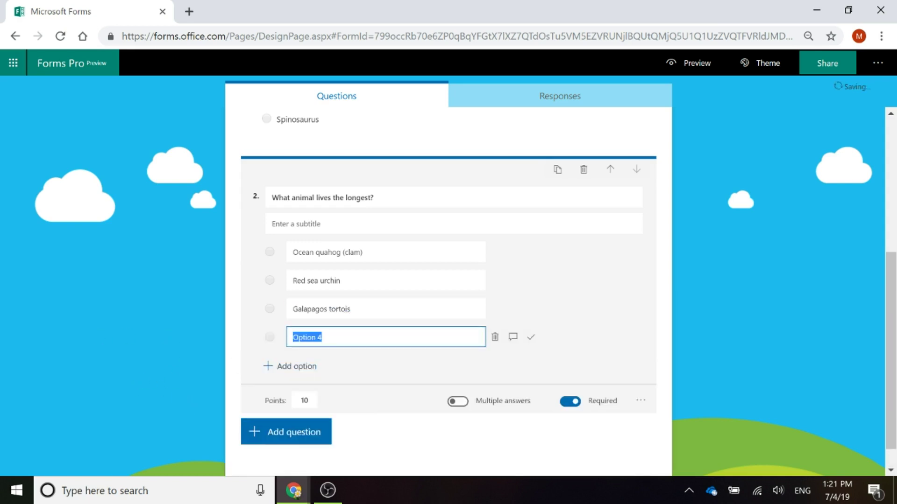
type("Rougheye rockfish")
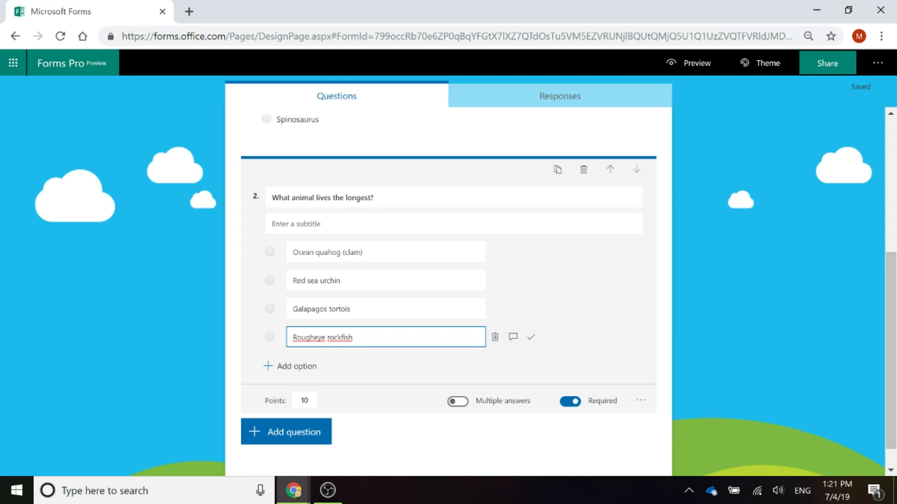
key("alt+Tab")
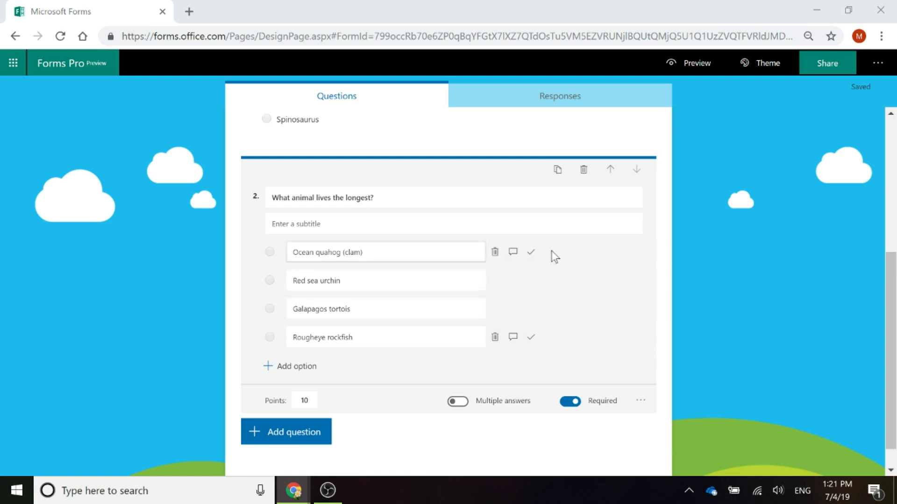
Mark Ocean quahog (clam) correct and paste the lifespan explanation as feedback for it and Red sea urchin.
left_click(533, 253)
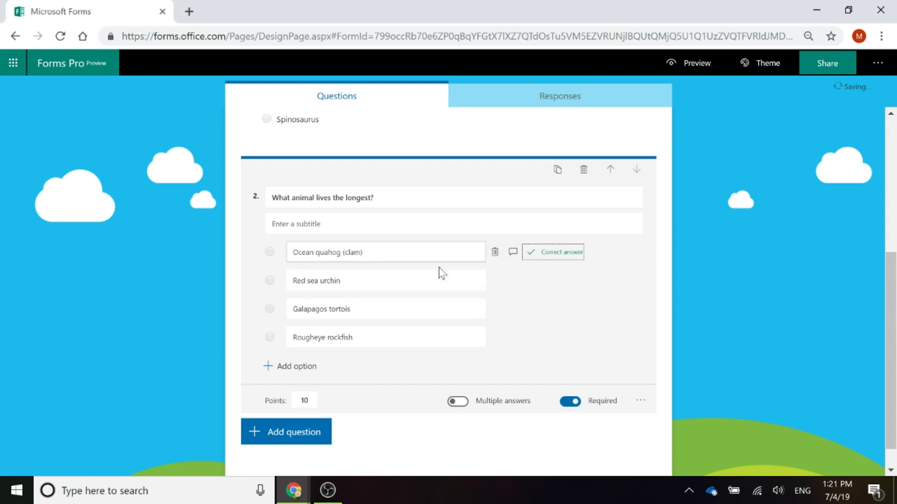
left_click(512, 252)
type("The ocean quahog lives up to 400 years versus the Galapagos tortoise that lives only 177 years.")
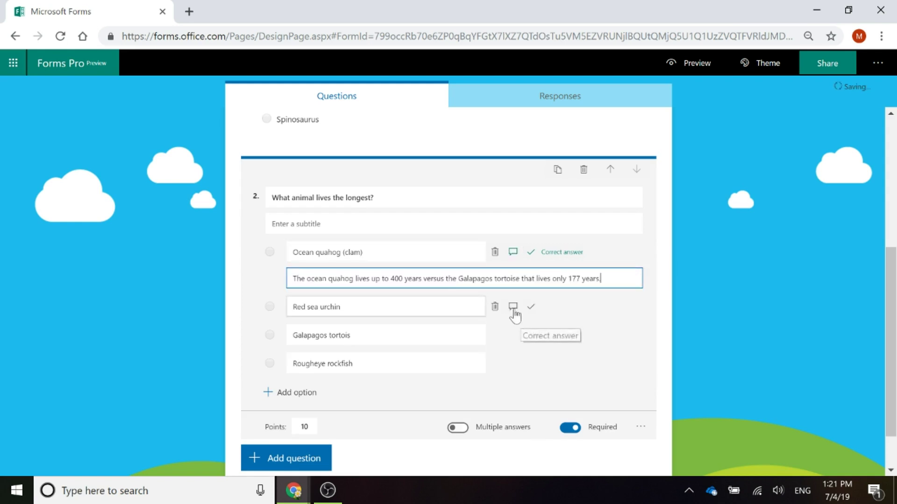
left_click(513, 307)
type("The ocean quahog lives up to 400 years versus the Galapagos tortoise that lives only 177 years.")
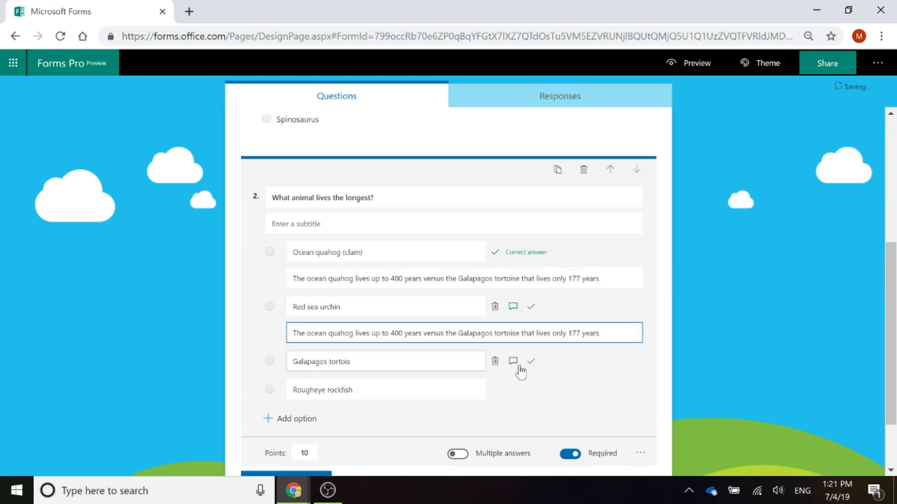
Paste the same 400-versus-177-years explanation as feedback for the Galapagos and Rougheye rockfish answers.
left_click(514, 362)
type("The ocean quahog lives up to 400 years versus the Galapagos tortoise that lives only 177 years.")
scroll(555, 365, "down", 2)
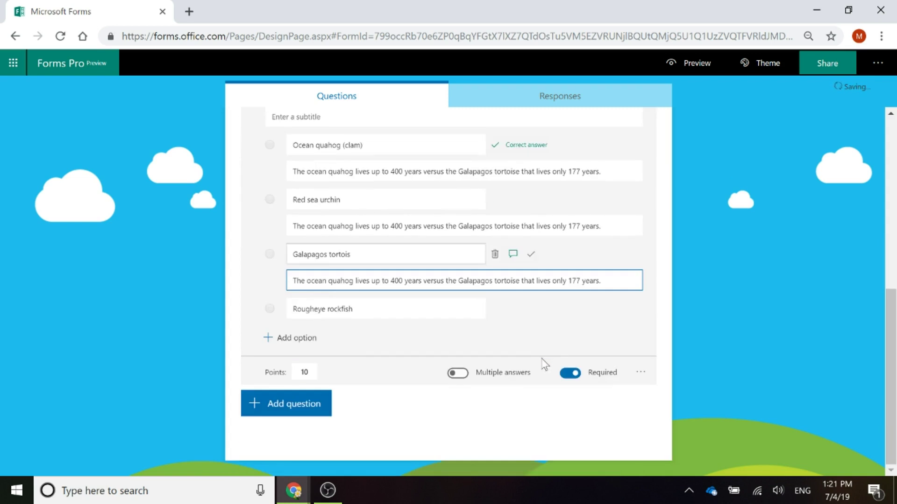
left_click(516, 309)
type("The ocean quahog lives up to 400 years versus the Galapagos tortoise that lives only 177 years.")
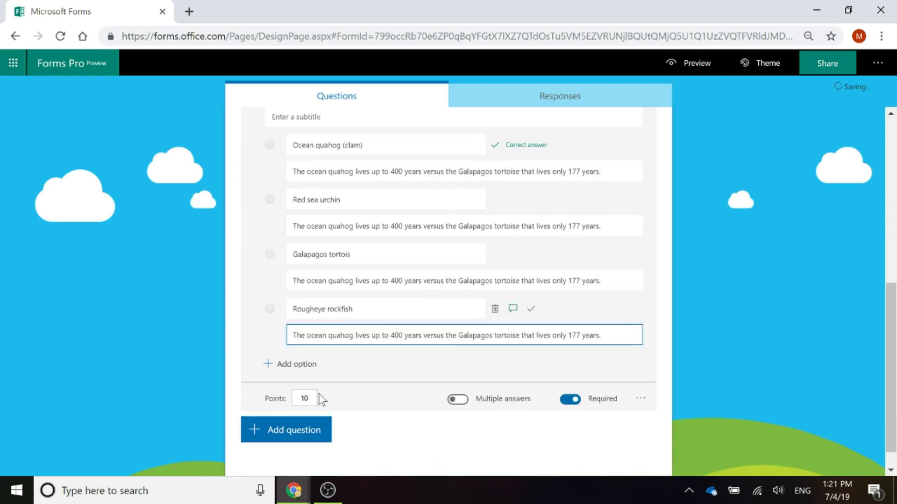
scroll(199, 263, "up", 5)
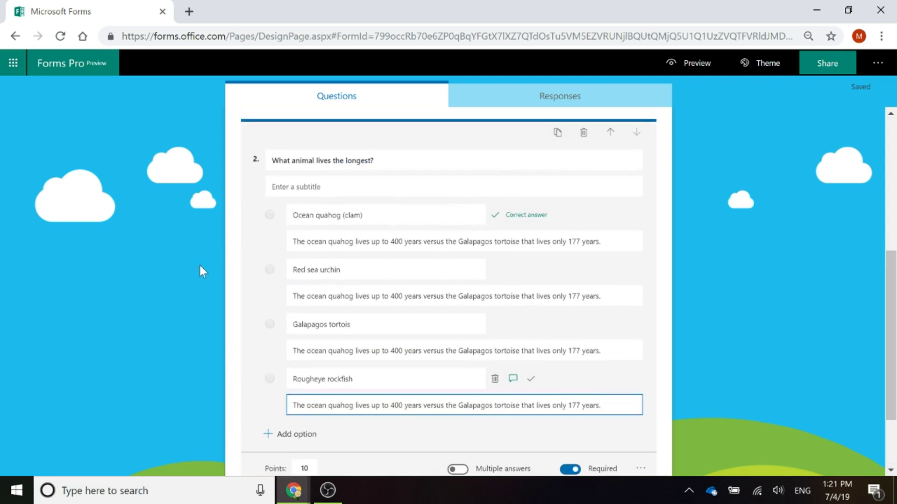
scroll(286, 191, "down", 5)
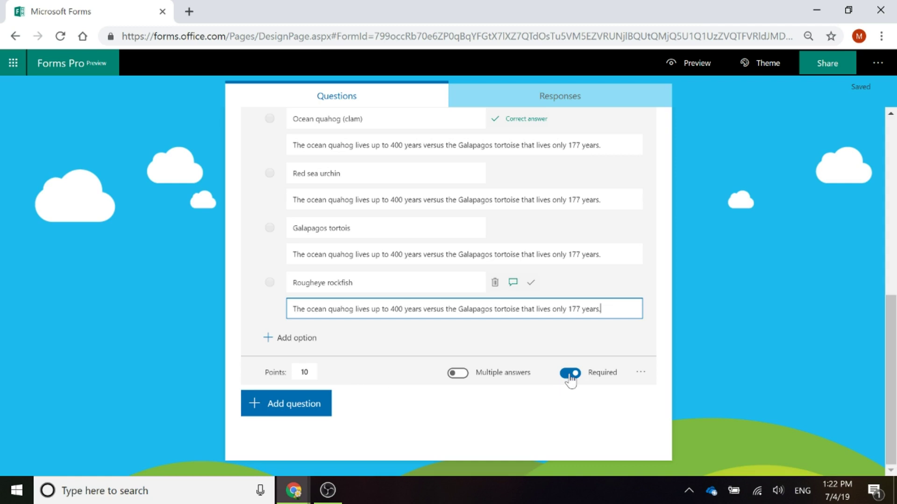
left_click(710, 353)
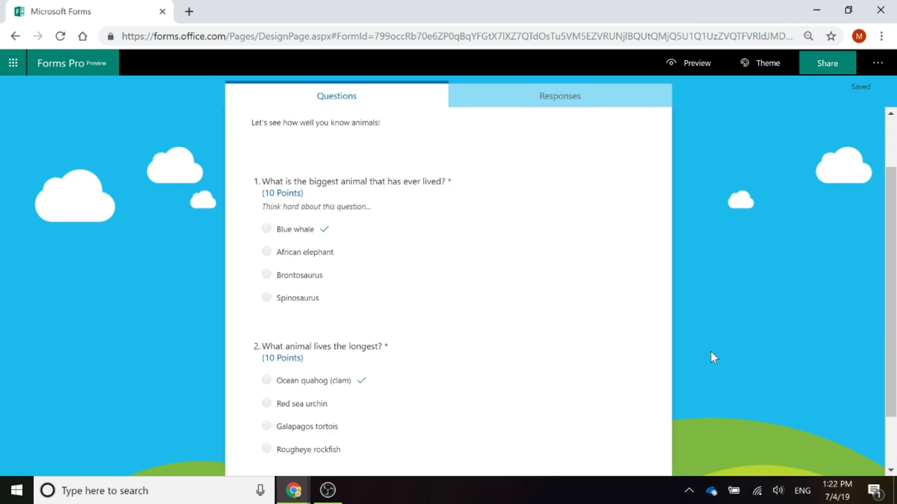
scroll(710, 357, "up", 2)
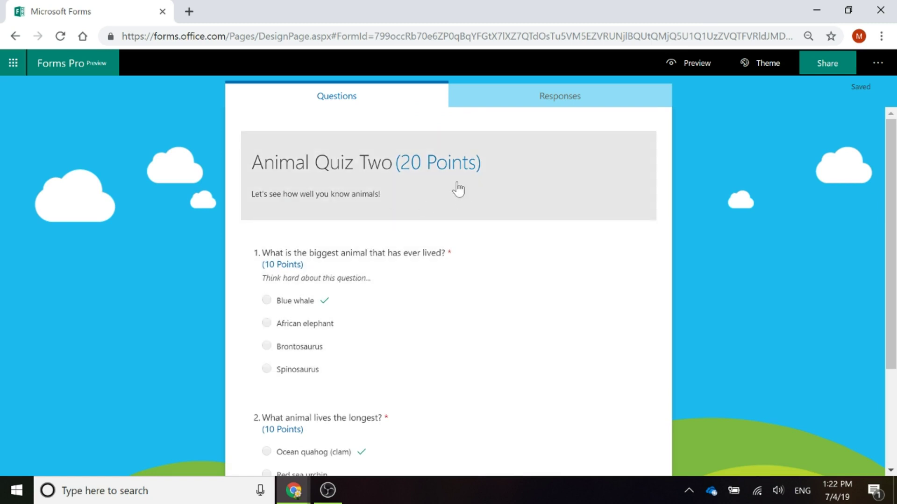
In preview, answer Blue whale and Galapagos tortoise, then submit the response.
left_click(693, 63)
scroll(413, 239, "down", 1)
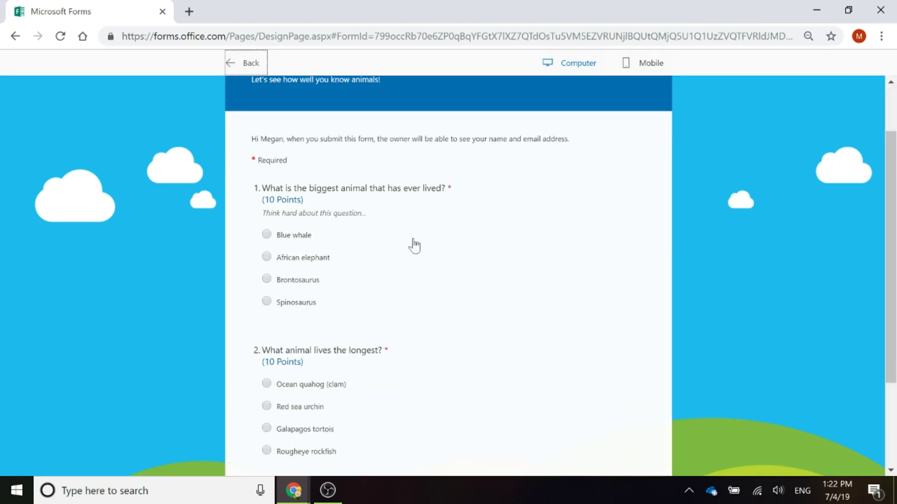
left_click(266, 234)
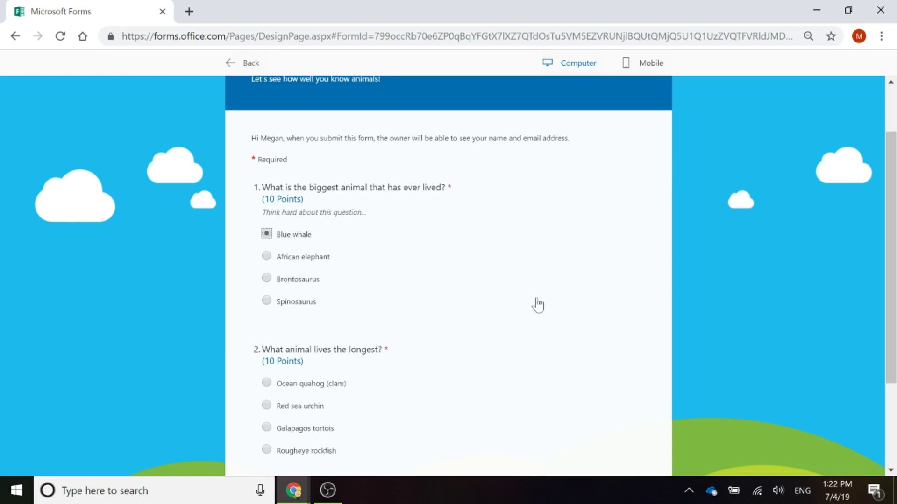
scroll(536, 304, "down", 2)
left_click(300, 301)
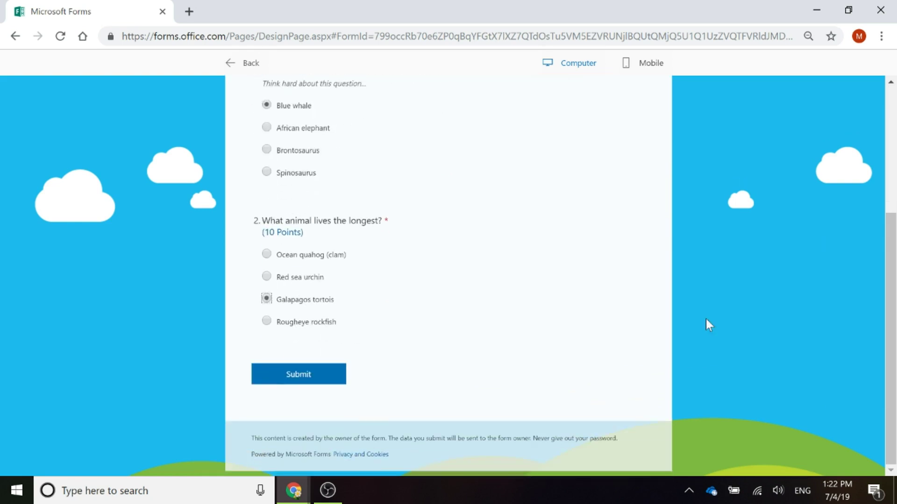
left_click(299, 384)
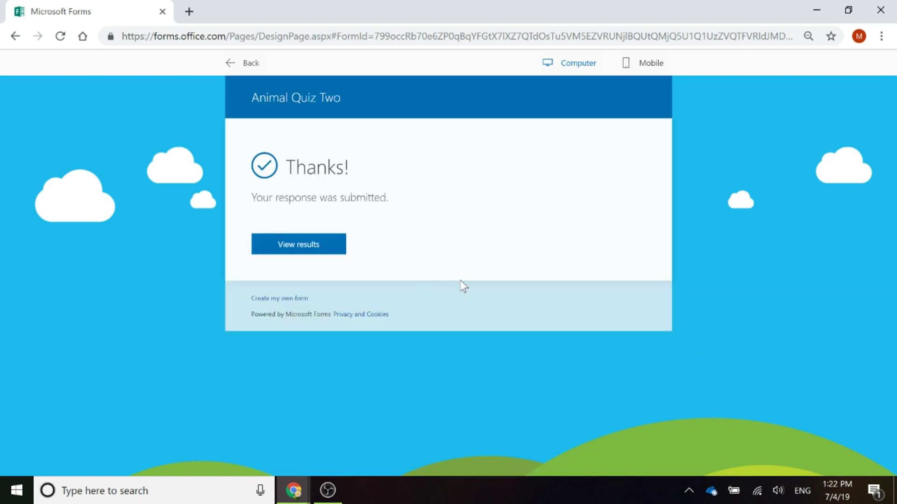
View the quiz results: 10/20 points, question 1 correct, question 2 wrong with its explanation.
left_click(313, 246)
scroll(724, 234, "down", 1)
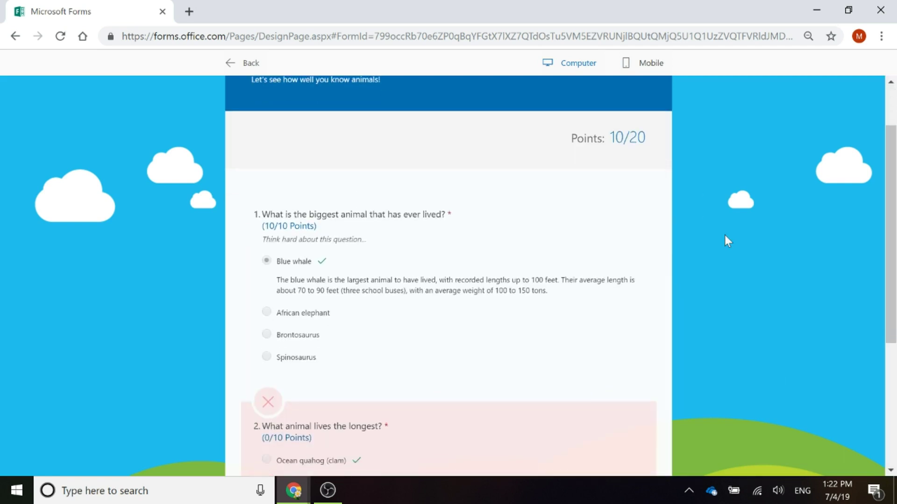
scroll(725, 237, "up", 1)
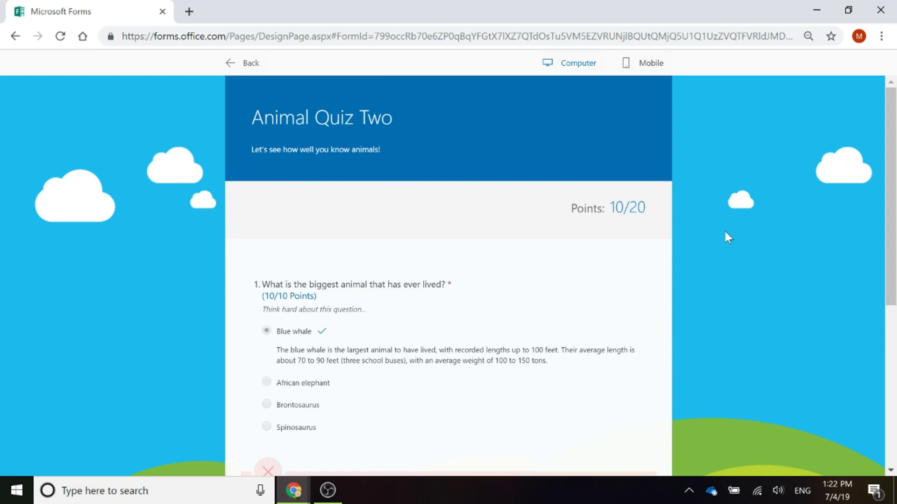
scroll(728, 238, "down", 2)
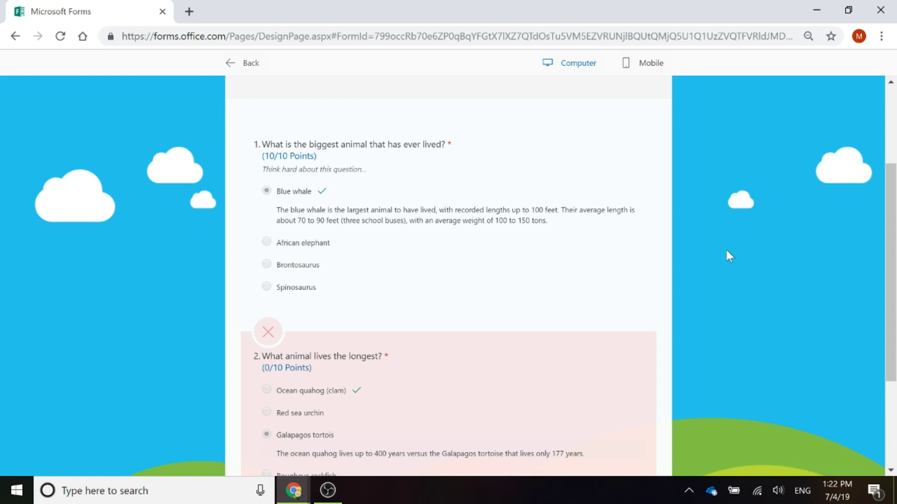
scroll(611, 249, "down", 3)
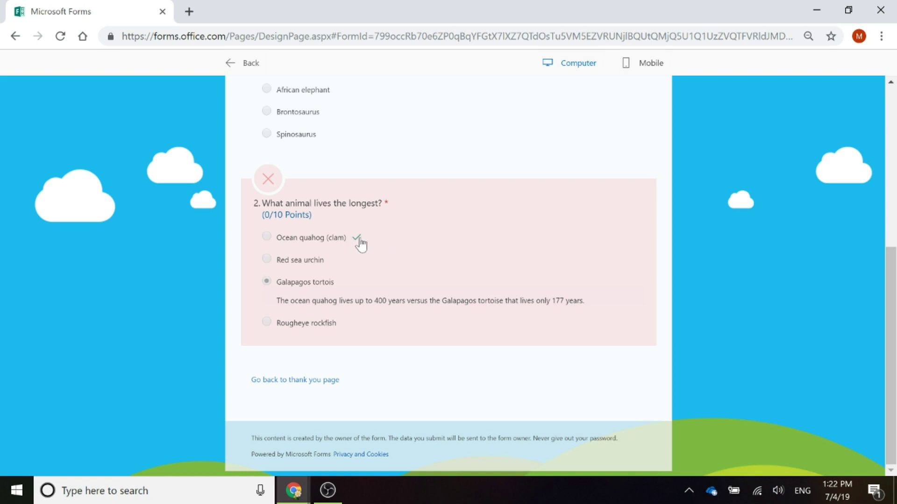
mouse_move(360, 244)
scroll(697, 304, "up", 5)
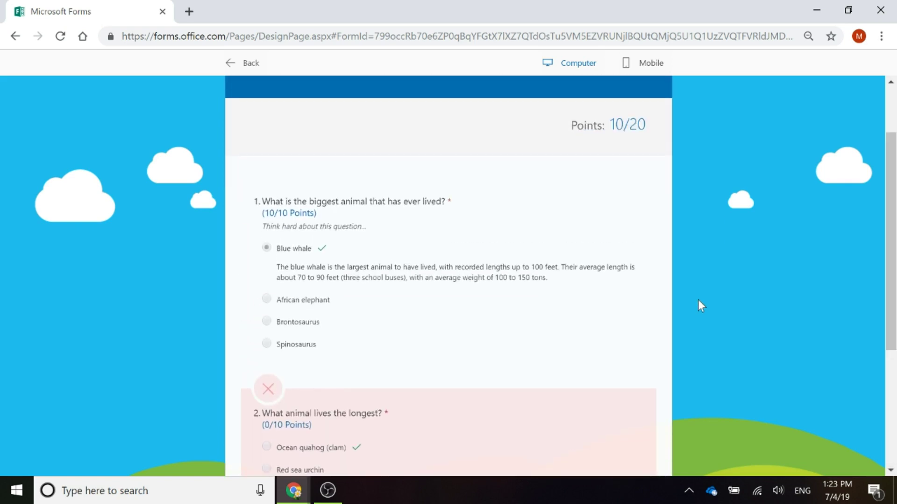
scroll(698, 300, "up", 2)
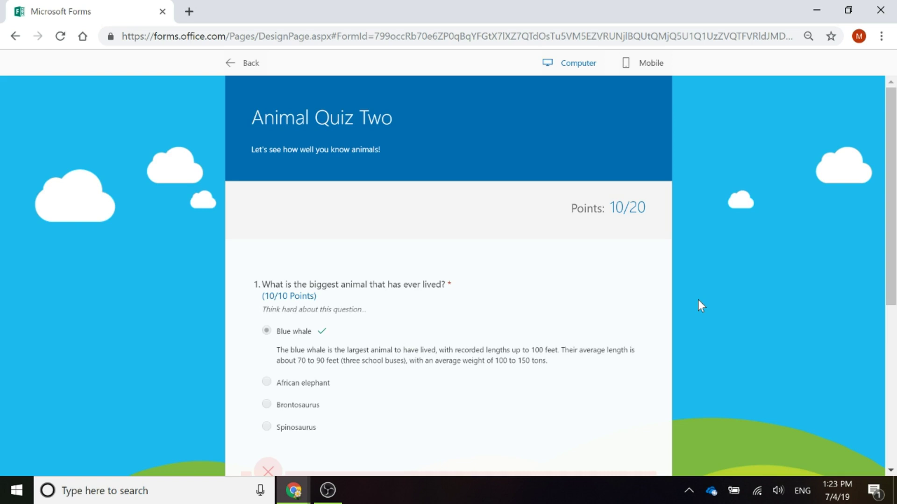
scroll(701, 306, "down", 2)
scroll(699, 302, "down", 2)
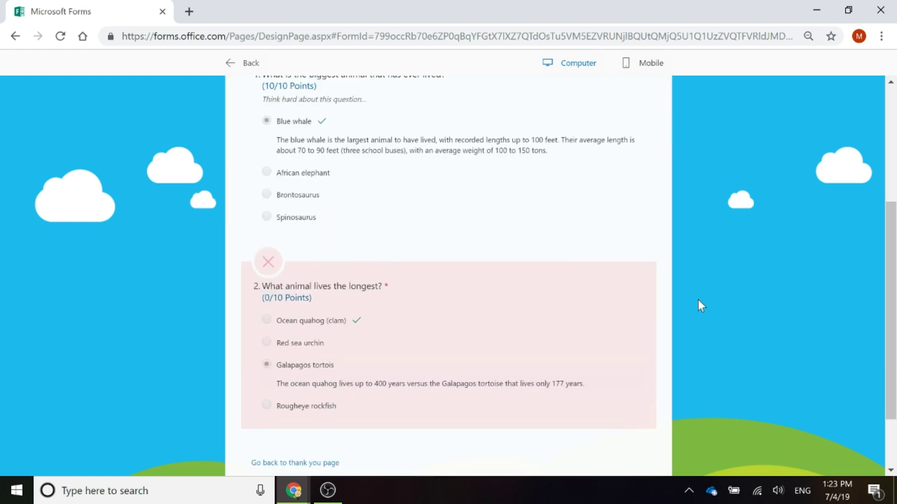